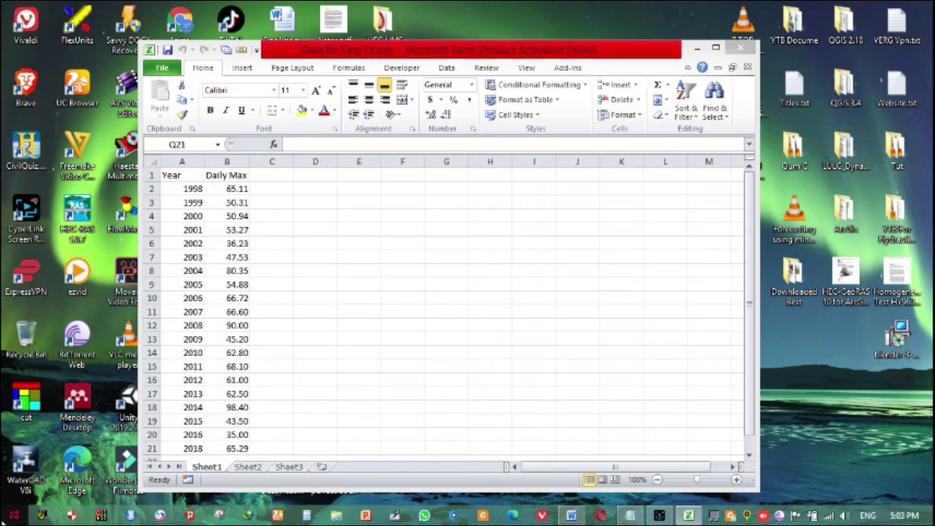
Search for "easyfit softonic" and start the EasyFit download for Windows from the Softonic page
click(13, 515)
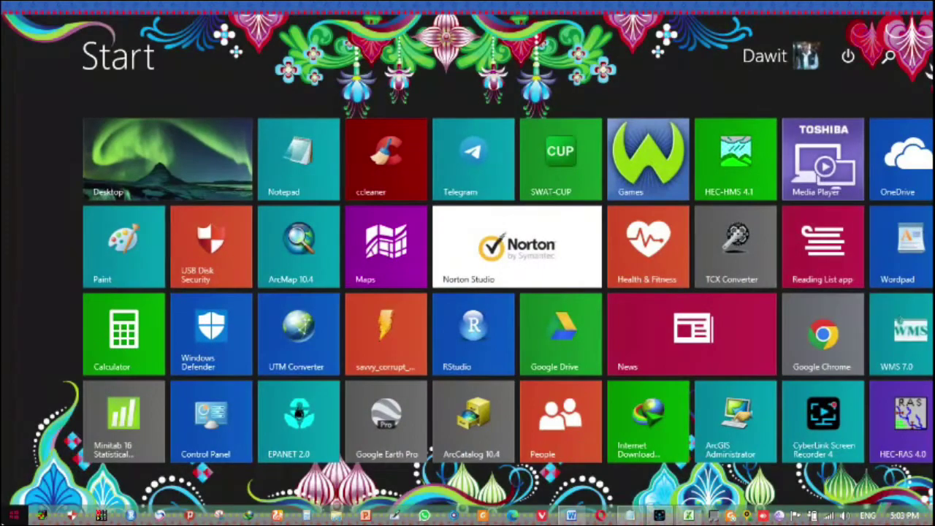
text(easyfit)
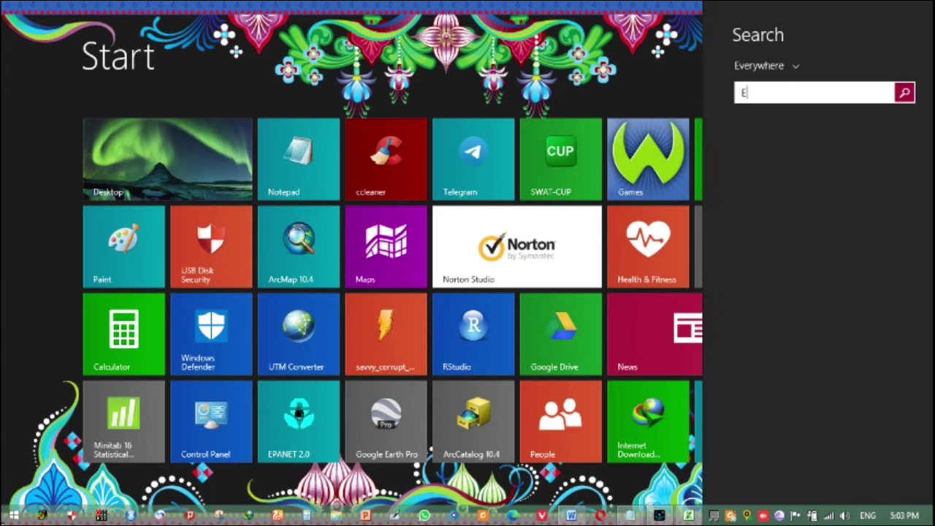
key(Return)
text(softon)
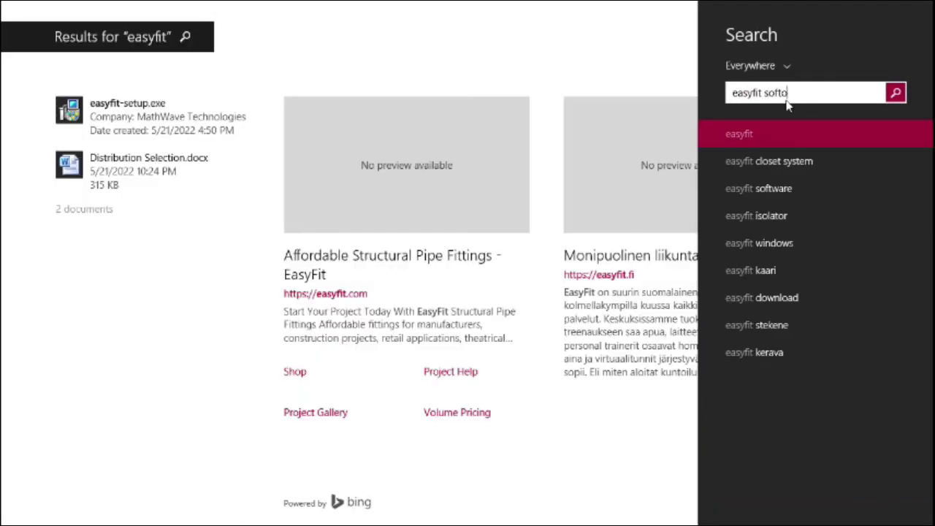
text(ic)
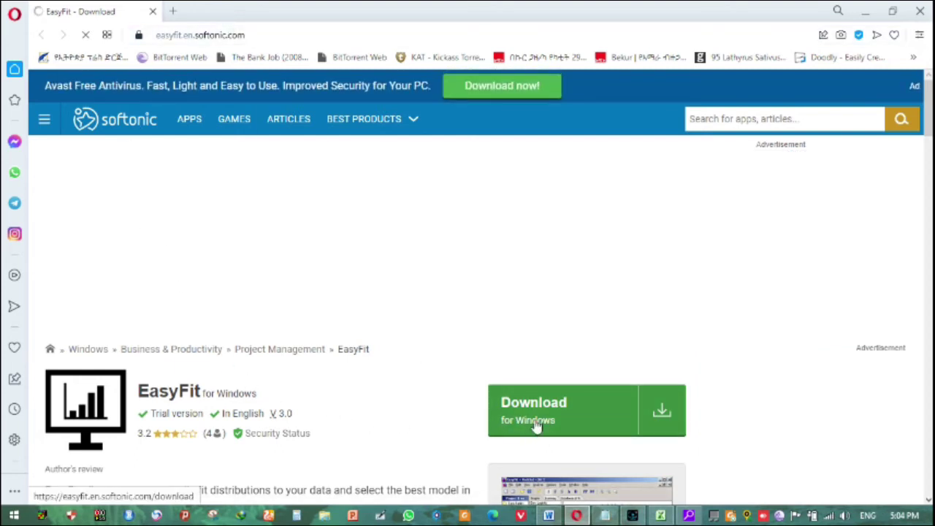
click(578, 422)
click(706, 117)
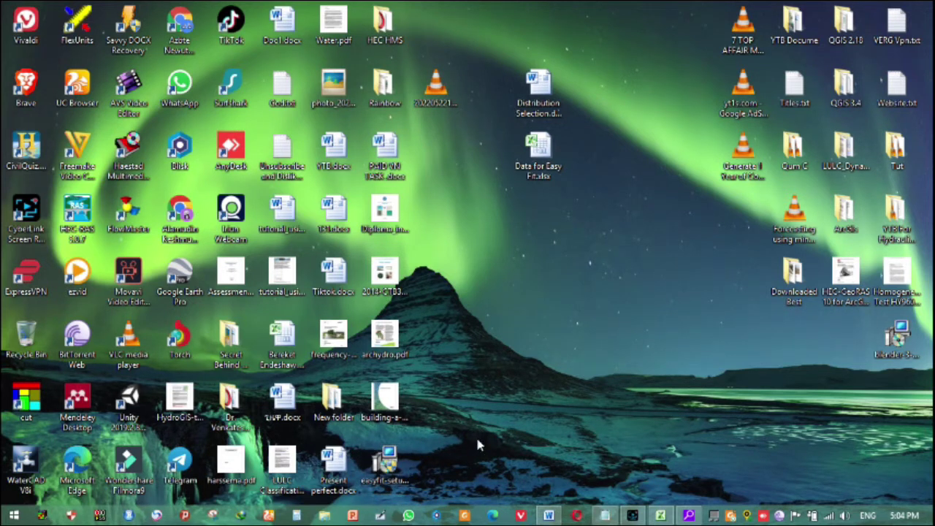
Run the easyfit-setup.exe installer on the desktop as administrator and allow it to make changes
right_click(397, 468)
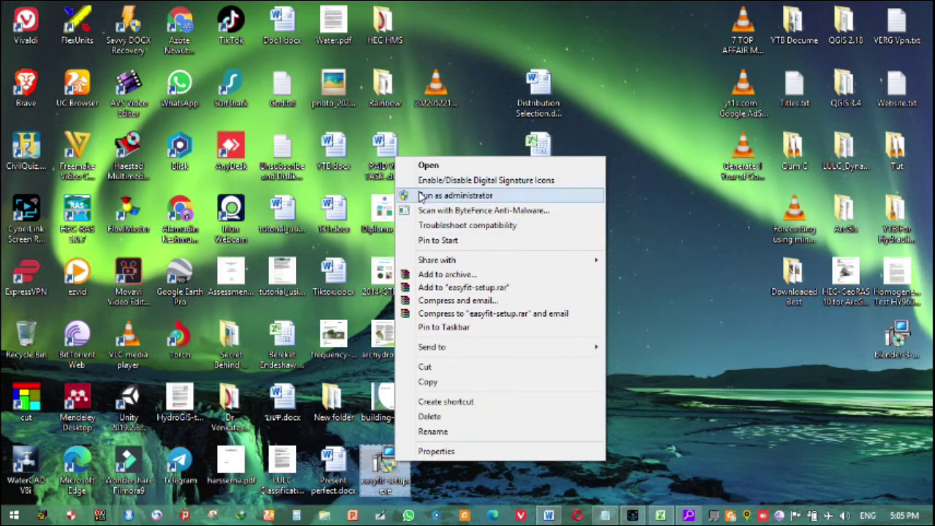
click(455, 196)
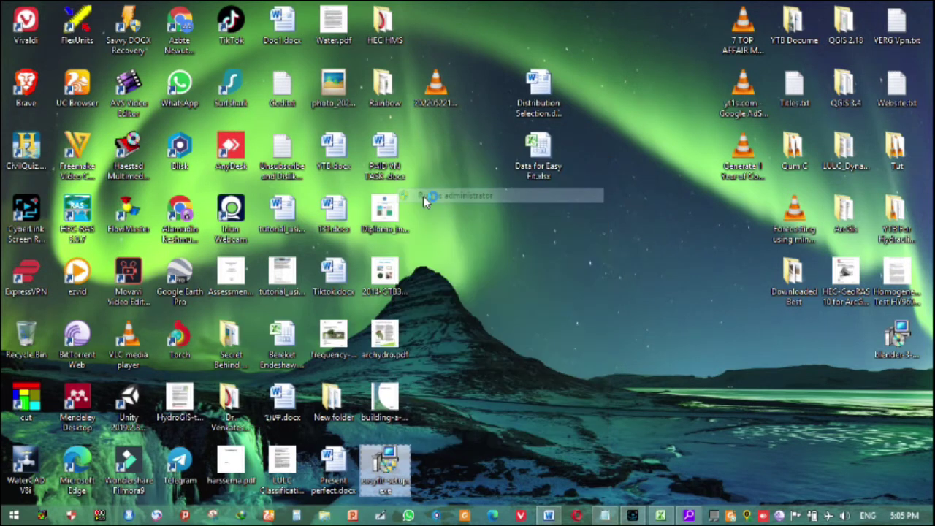
click(591, 319)
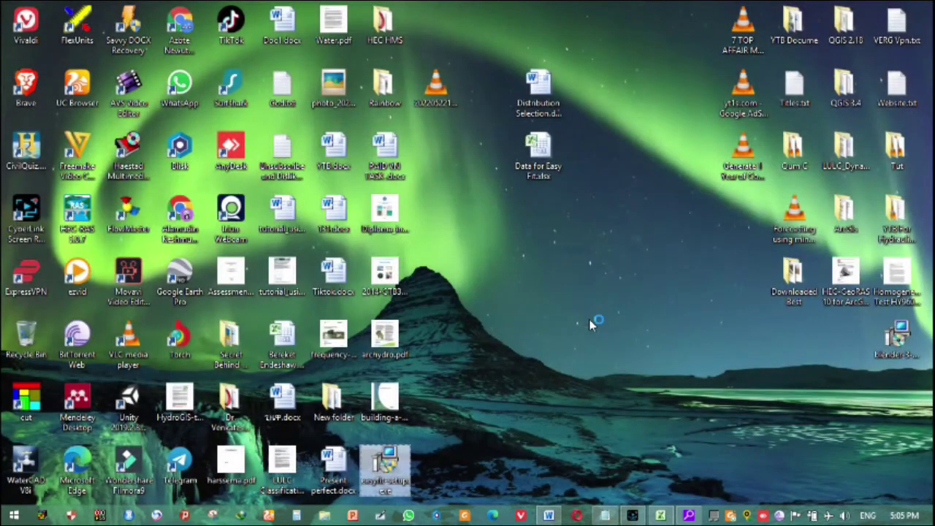
Accept the licence agreement and install EasyFit with the default folders and a desktop icon
click(547, 371)
click(330, 326)
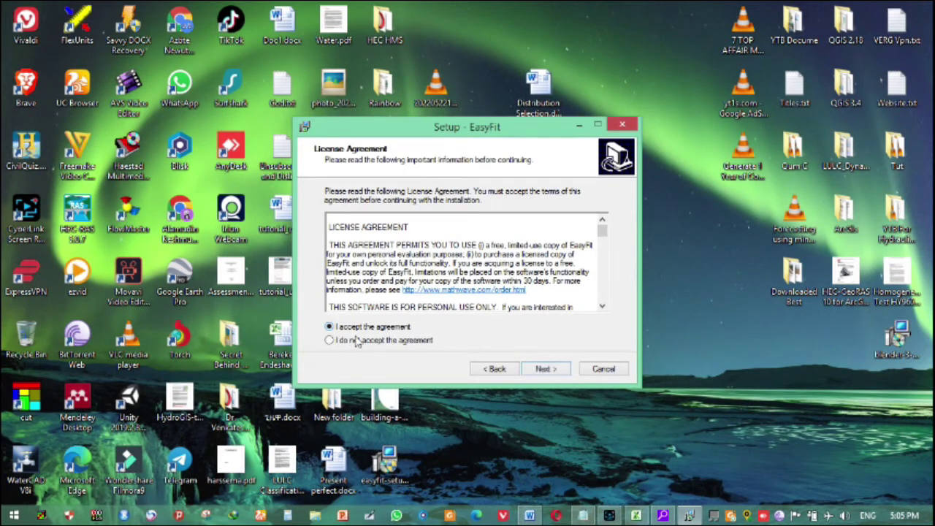
click(542, 368)
click(546, 369)
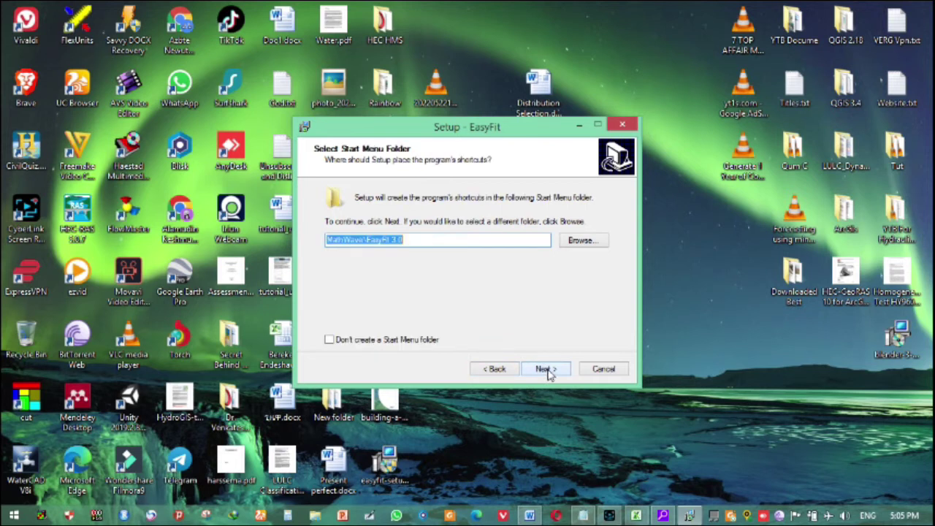
click(548, 372)
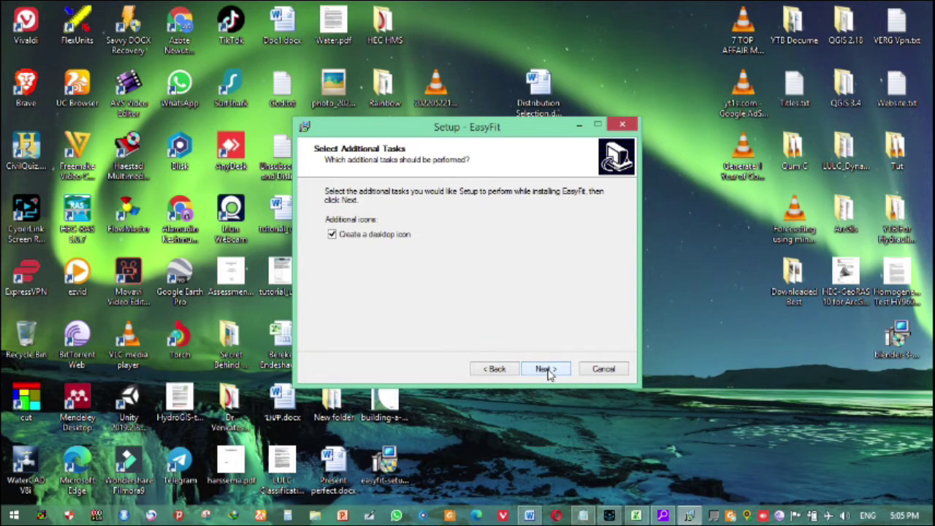
click(548, 371)
click(549, 372)
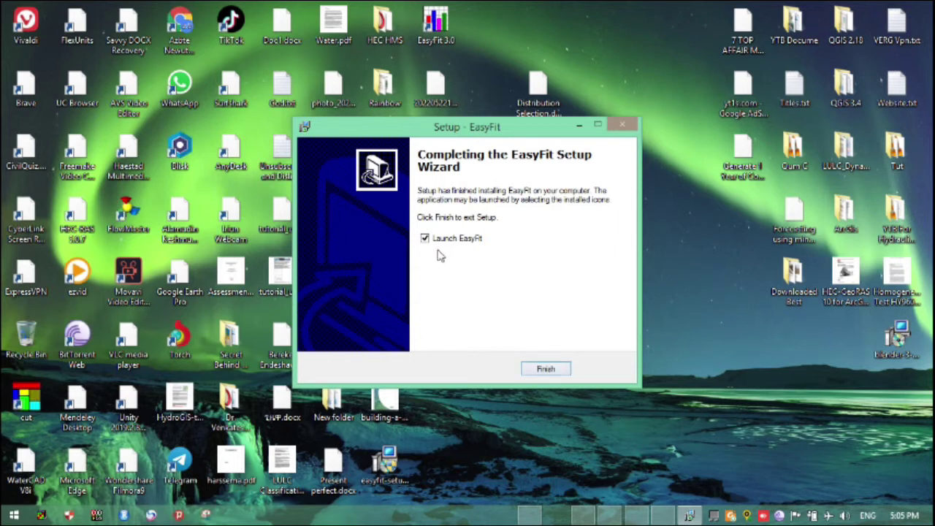
Finish the setup with Launch EasyFit enabled, continue with the evaluation version, and maximize the program window
click(548, 370)
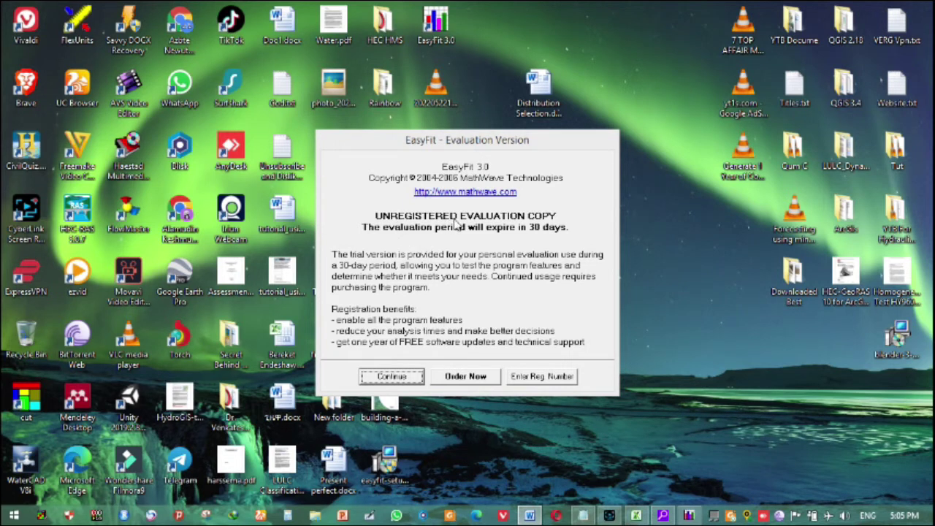
click(409, 374)
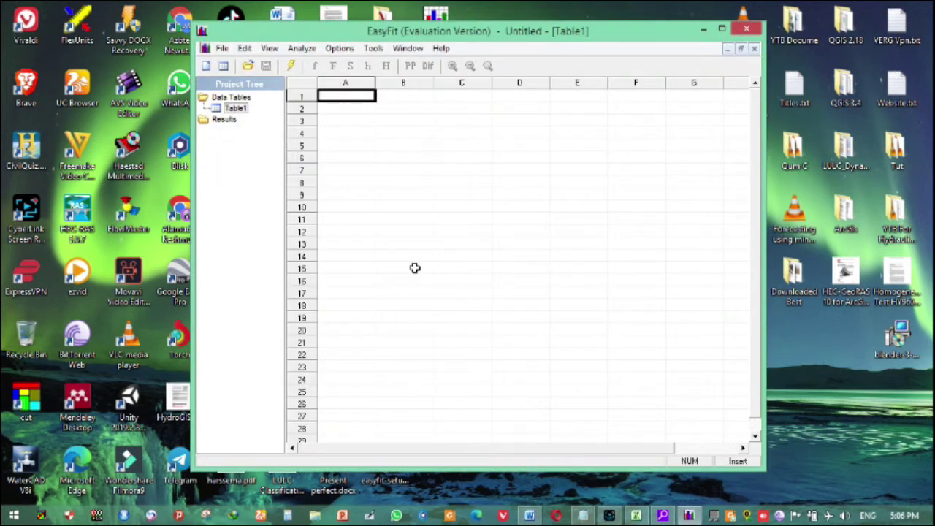
click(722, 30)
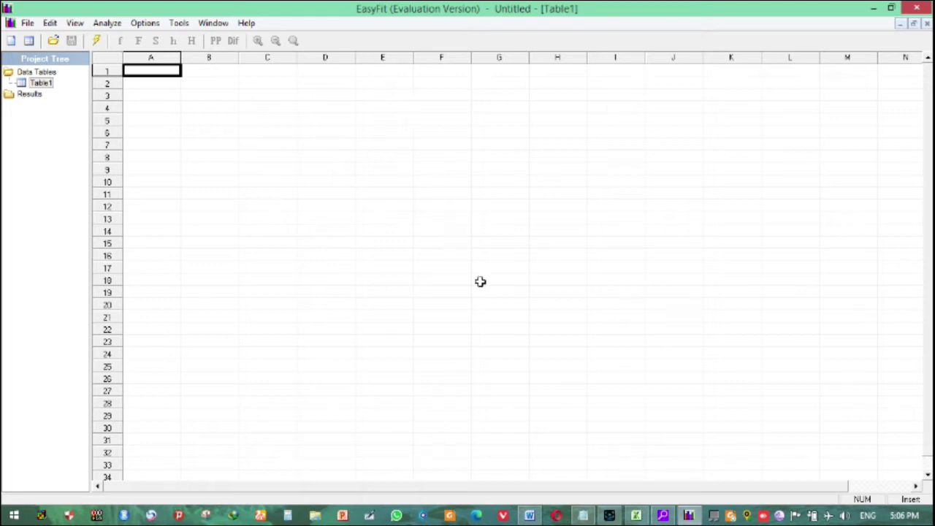
Switch to the Distribution Selection document in Word and review its frequency analysis and distribution selection flowchart
click(533, 516)
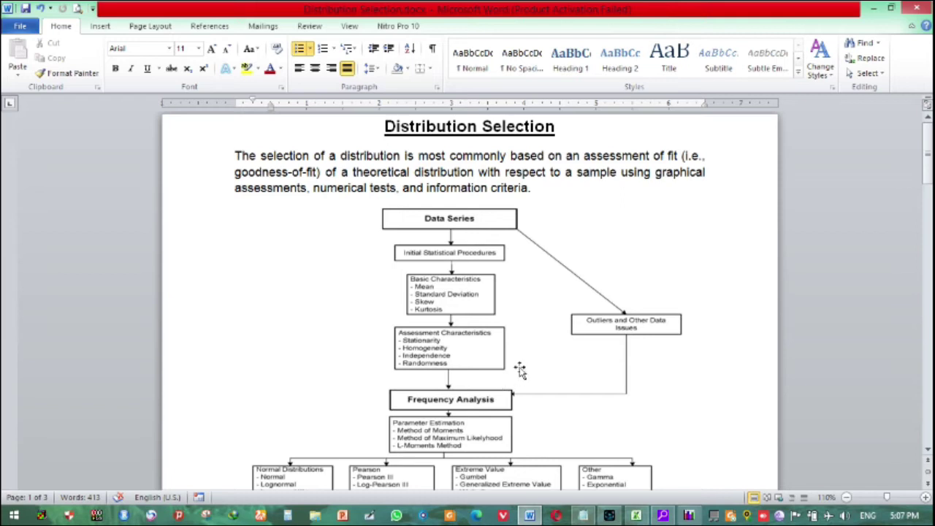
scroll(520, 369, down, 2)
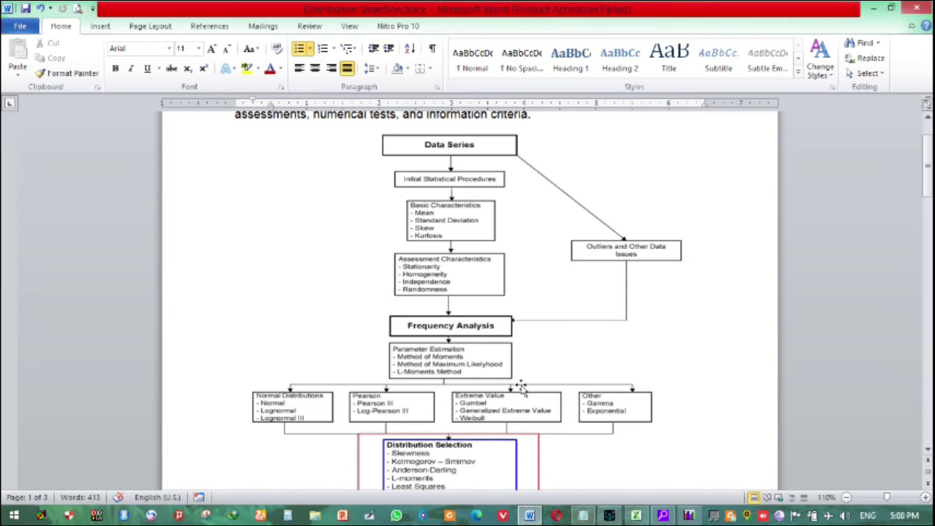
scroll(523, 388, down, 2)
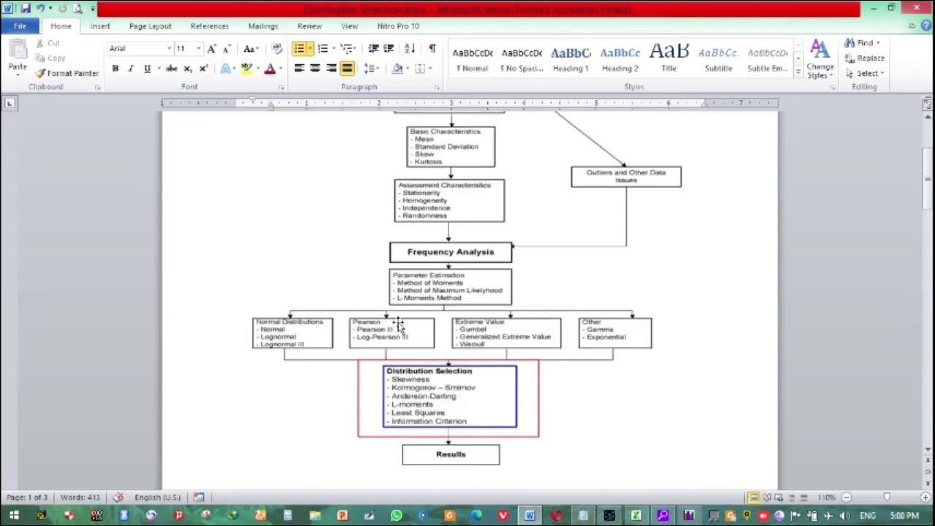
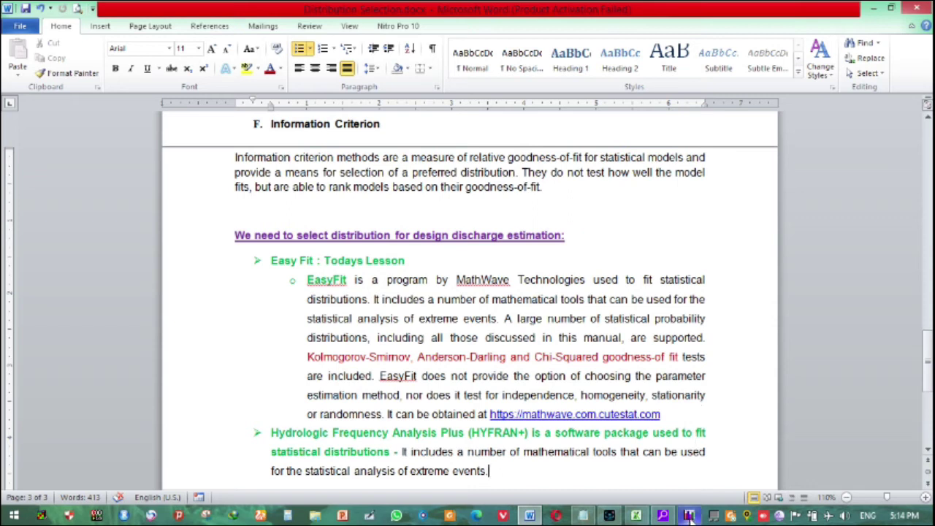
Switch to the Data for Easy Fit workbook in Excel and examine the Daily Max values for 1998 to 2000
click(635, 516)
drag(236, 189, 237, 215)
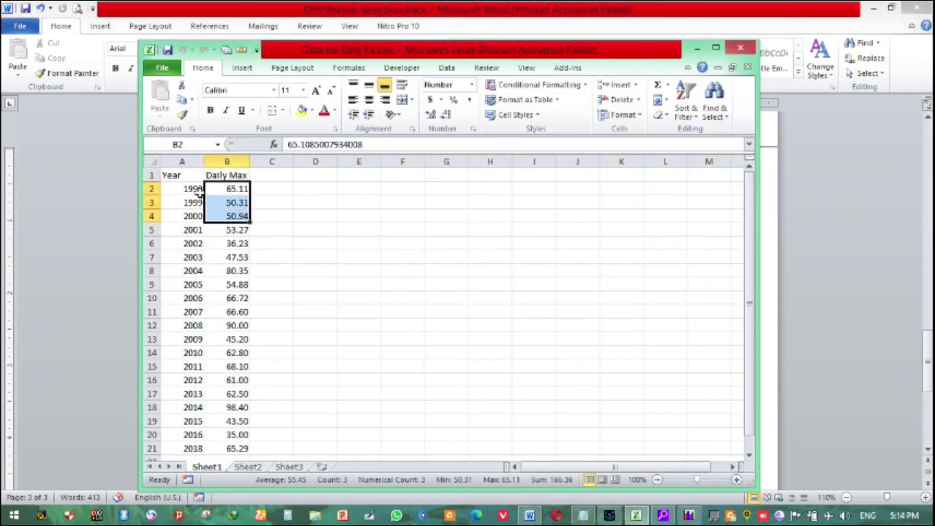
click(197, 190)
click(225, 204)
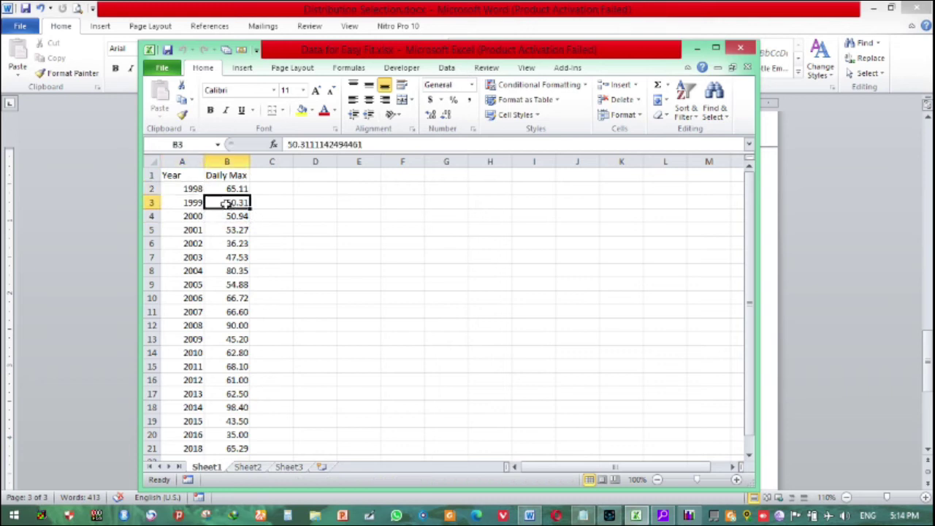
click(197, 217)
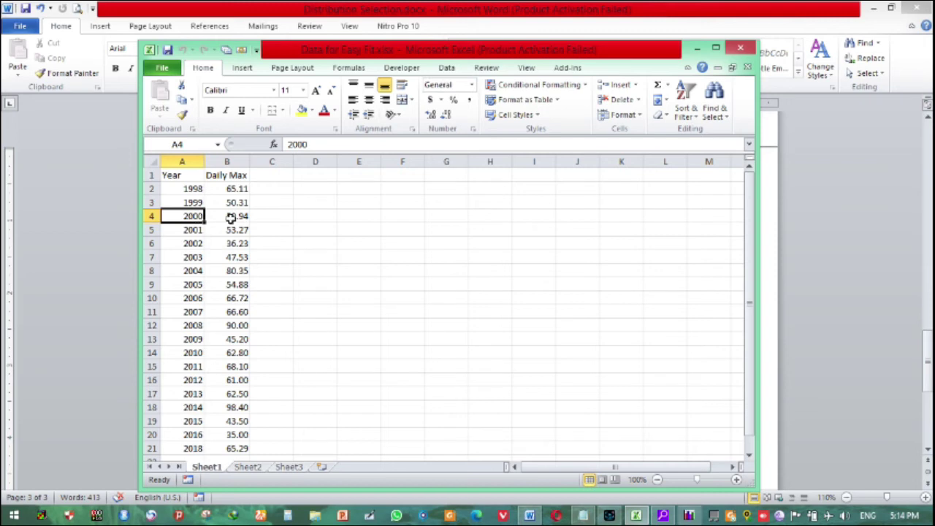
click(231, 218)
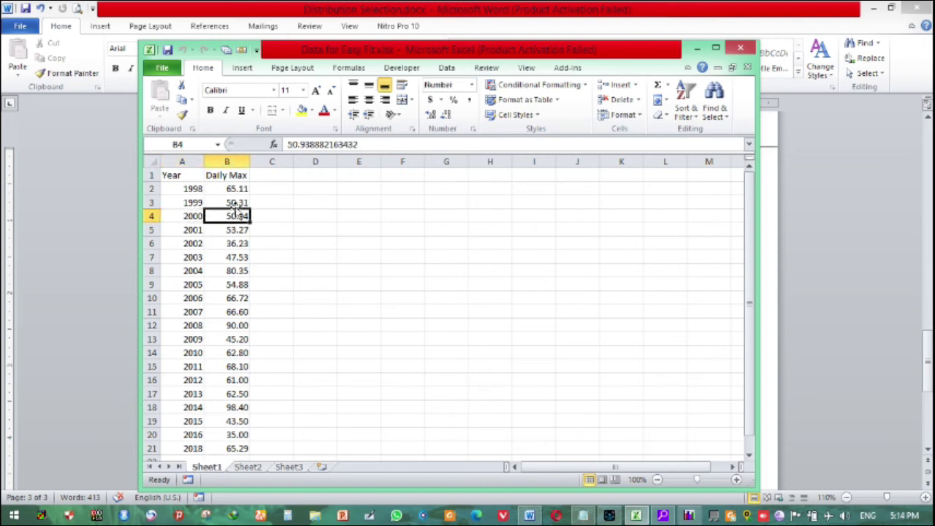
click(235, 203)
click(234, 188)
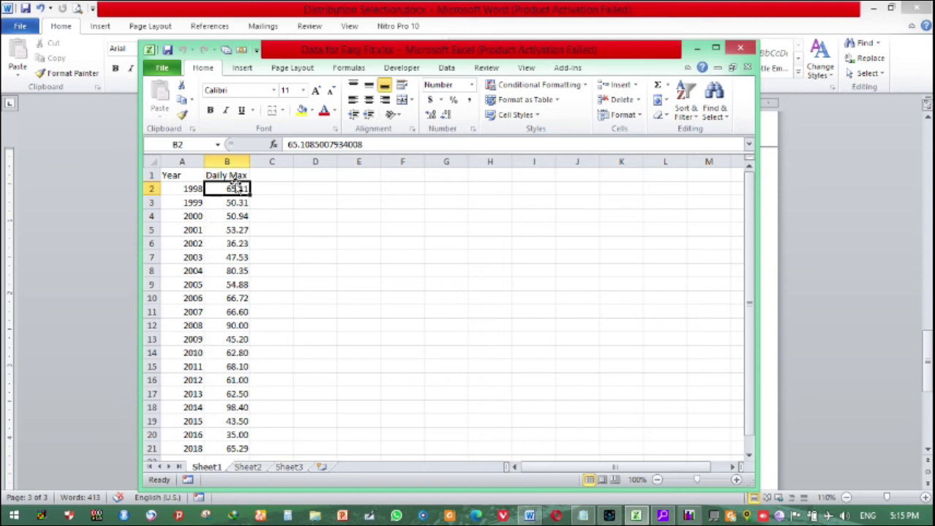
Copy the Daily Max values in B2:B21, switch to EasyFit, and paste them into Table1 starting at cell A1
drag(226, 189, 225, 451)
click(689, 515)
click(636, 515)
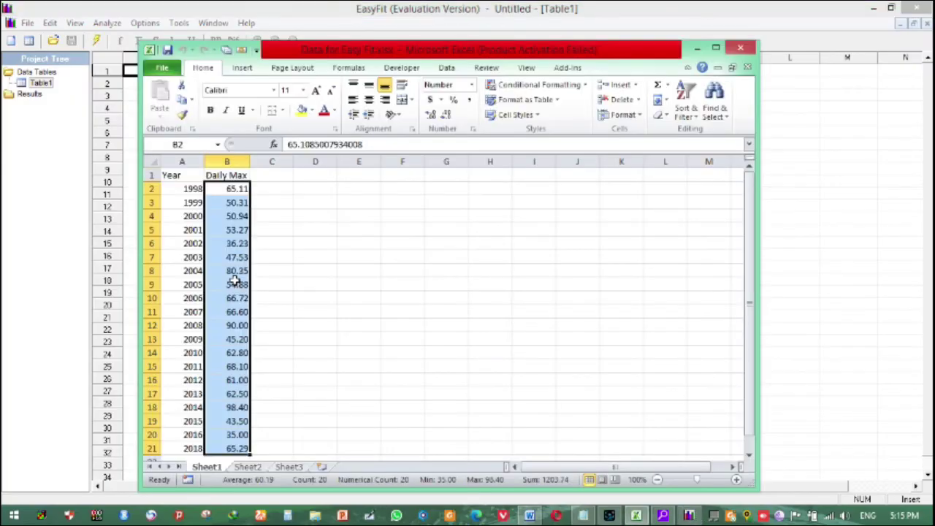
right_click(244, 287)
click(267, 63)
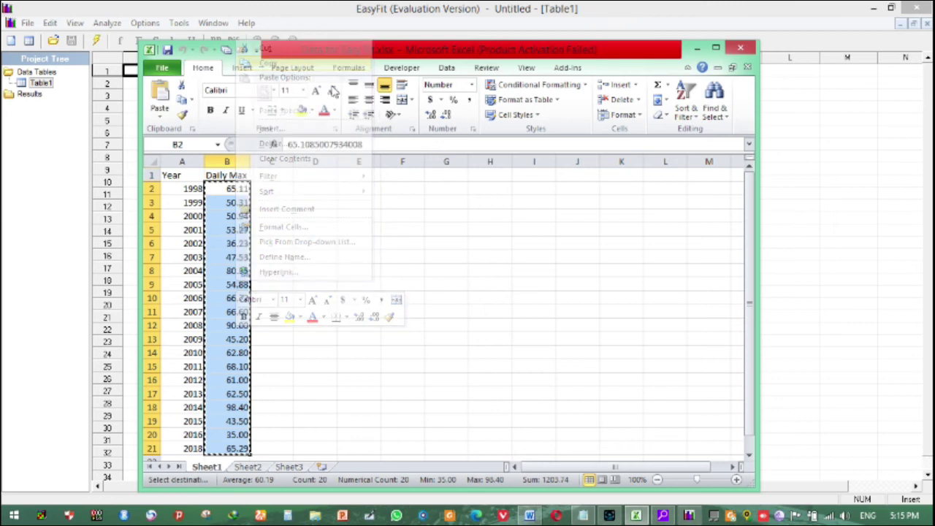
click(345, 38)
right_click(147, 73)
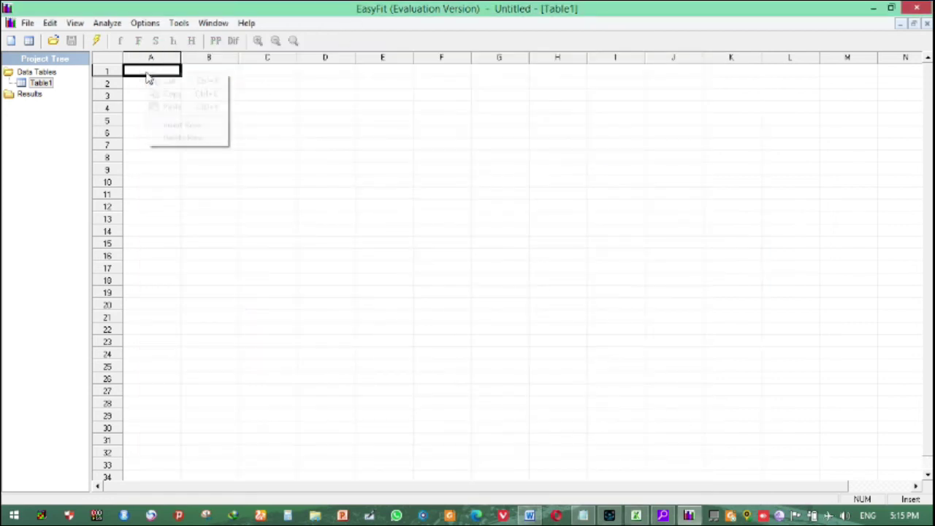
click(188, 107)
Fit distributions to the sample data Table1:Var1 with a Continuous data domain
click(102, 24)
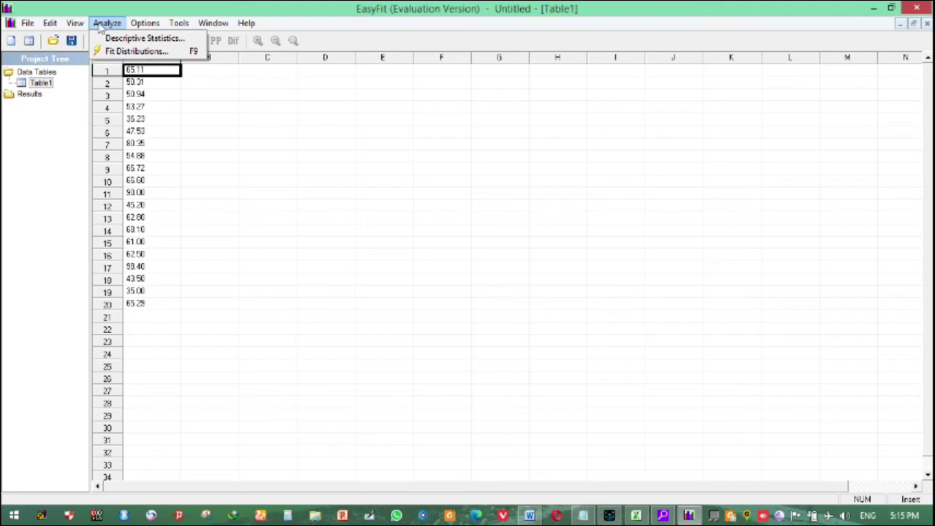
click(158, 52)
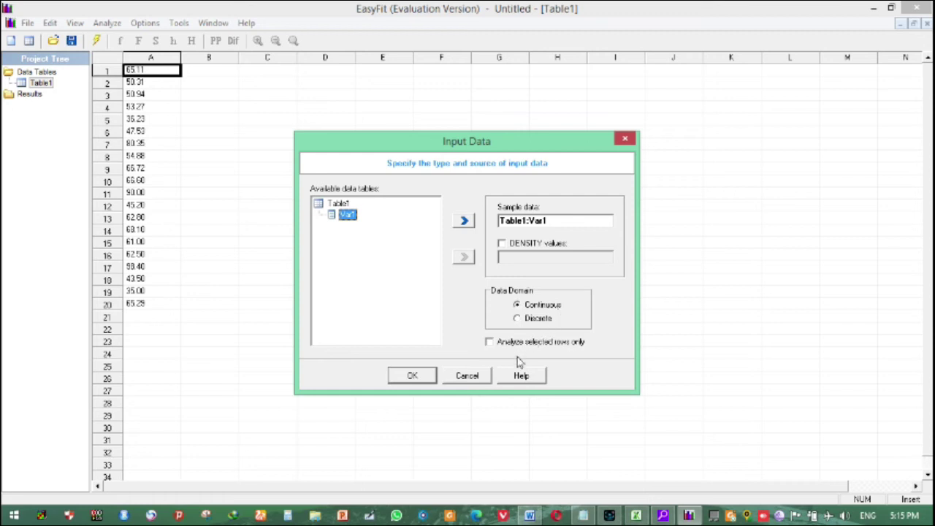
click(412, 376)
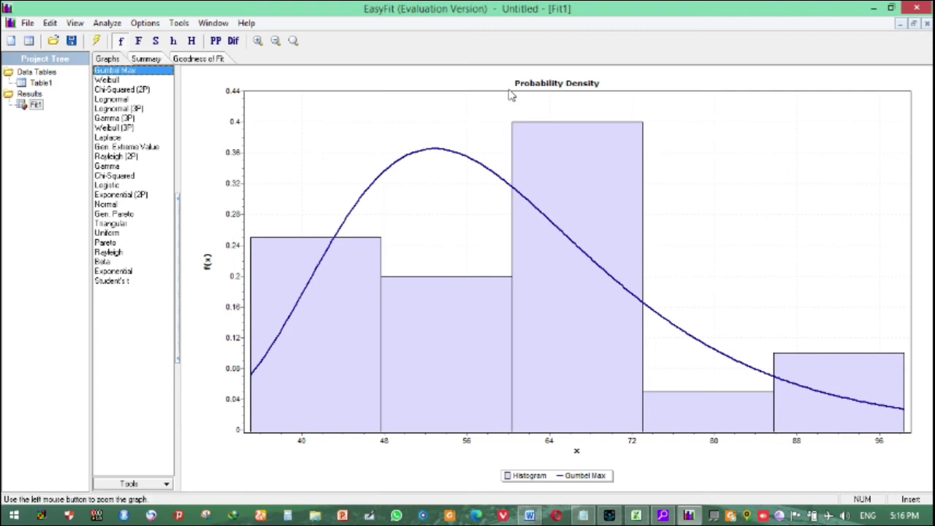
Examine the fitted distribution parameters, including Beta's, and the goodness-of-fit ranks of Gumbel Max
click(144, 59)
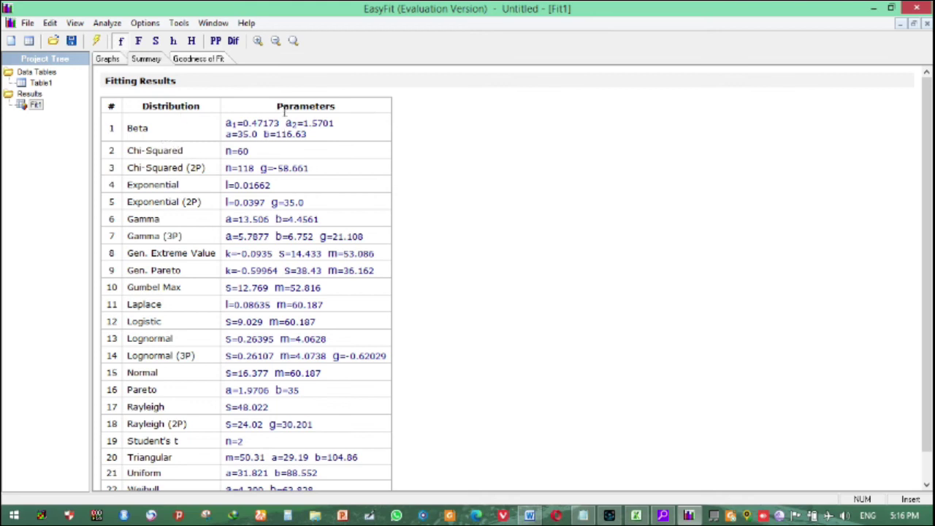
drag(230, 123, 307, 135)
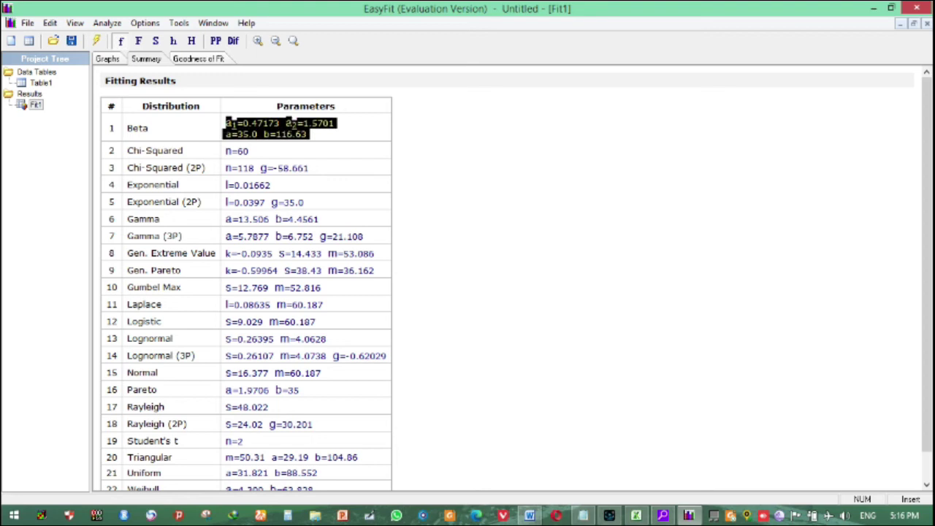
click(307, 134)
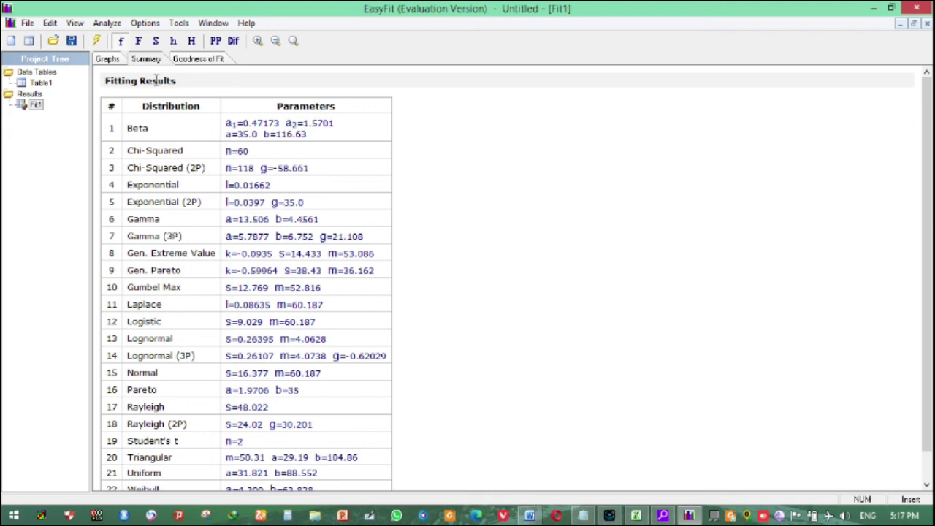
click(194, 61)
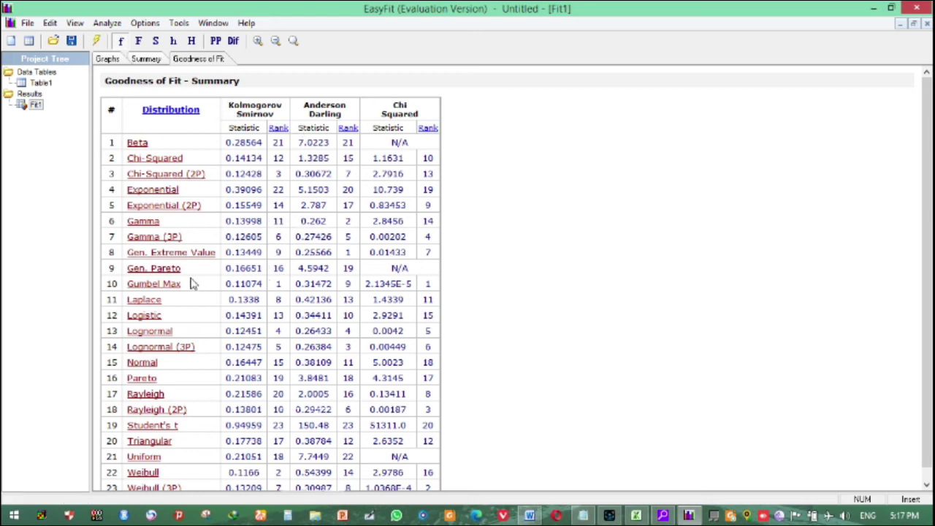
click(150, 285)
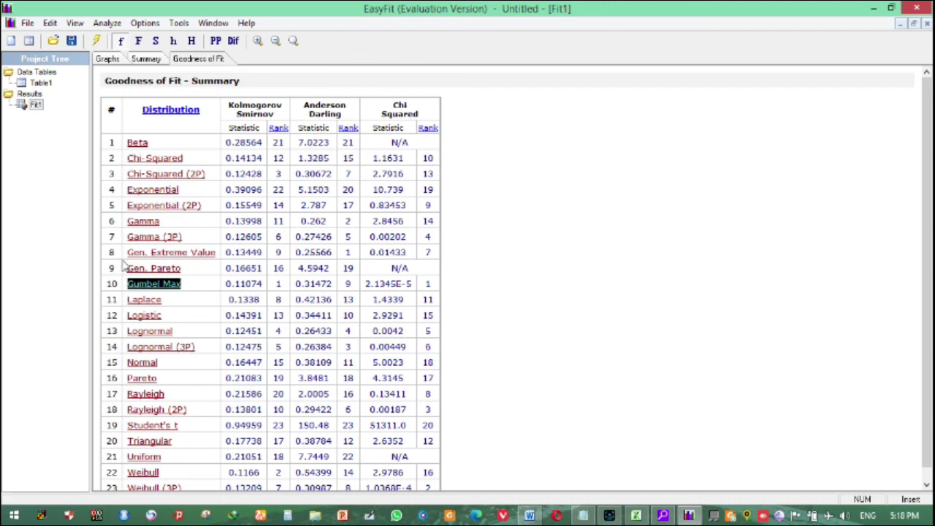
Compare the goodness-of-fit ranks of Gen. Extreme Value and Gumbel Max, including those under the Chi-Squared test
click(175, 252)
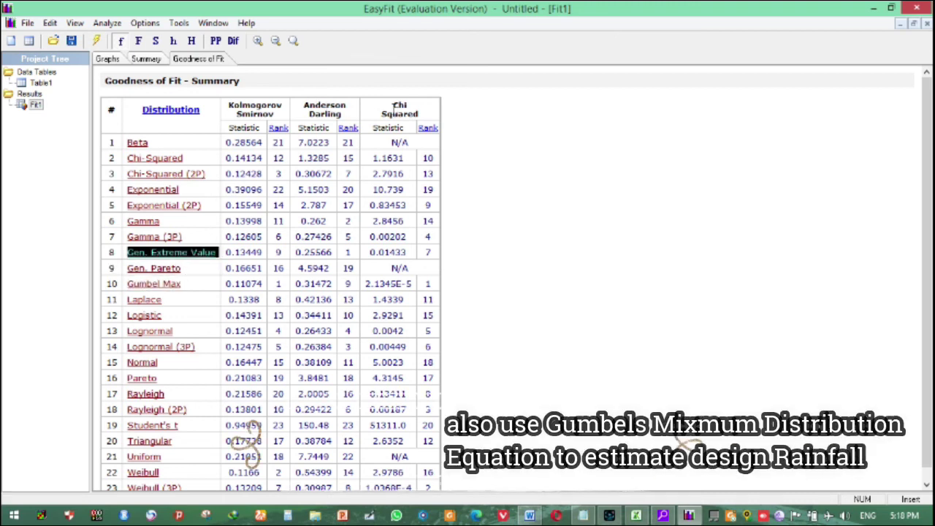
double_click(401, 114)
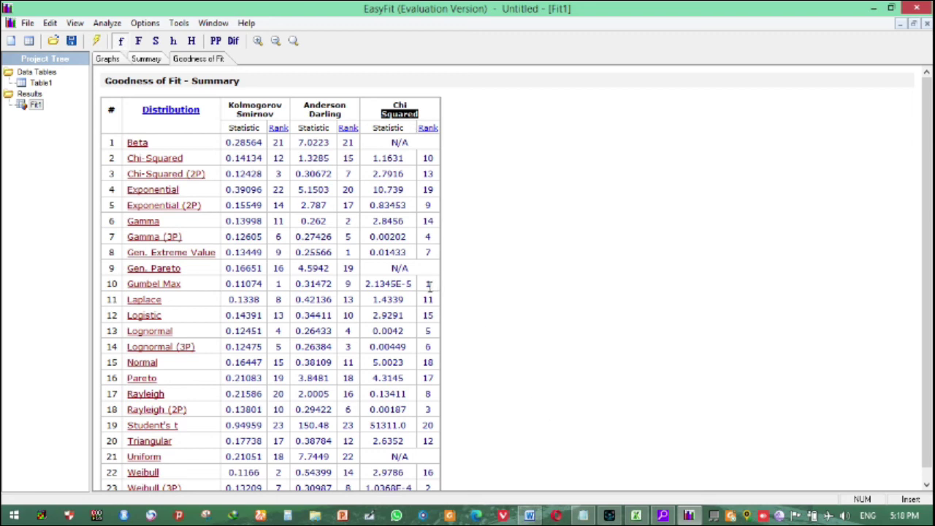
drag(204, 291, 130, 292)
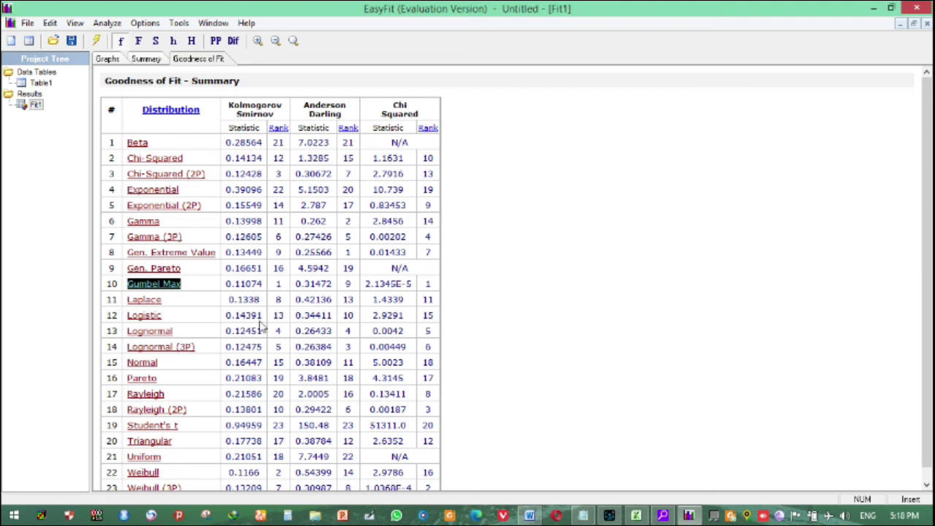
click(183, 287)
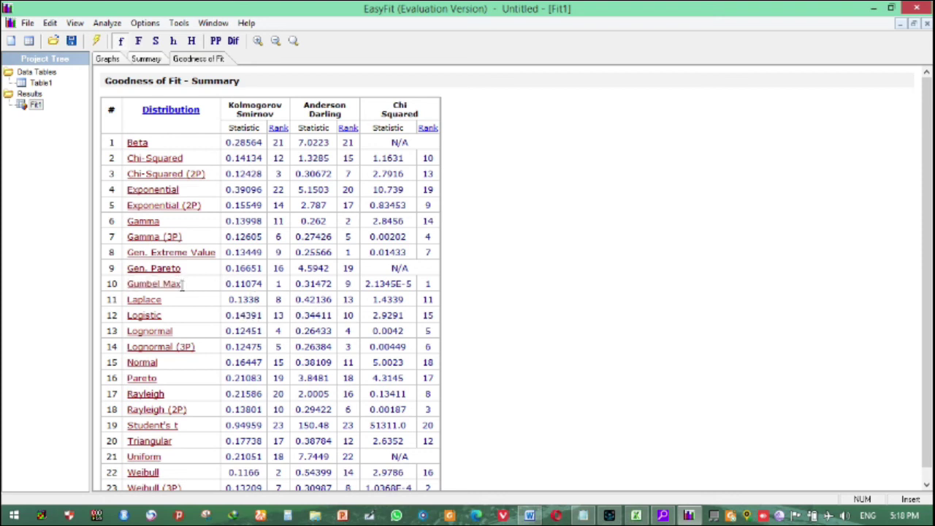
drag(175, 288, 128, 287)
right_click(136, 289)
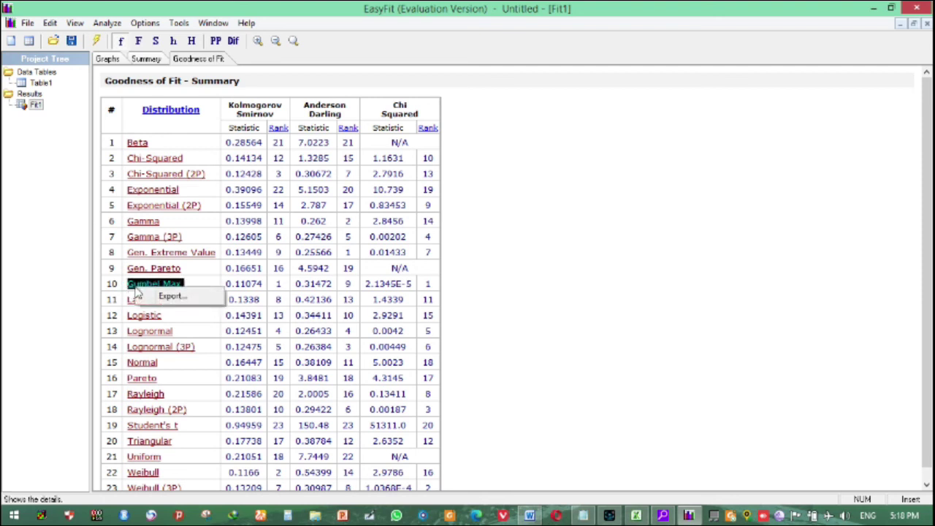
click(164, 296)
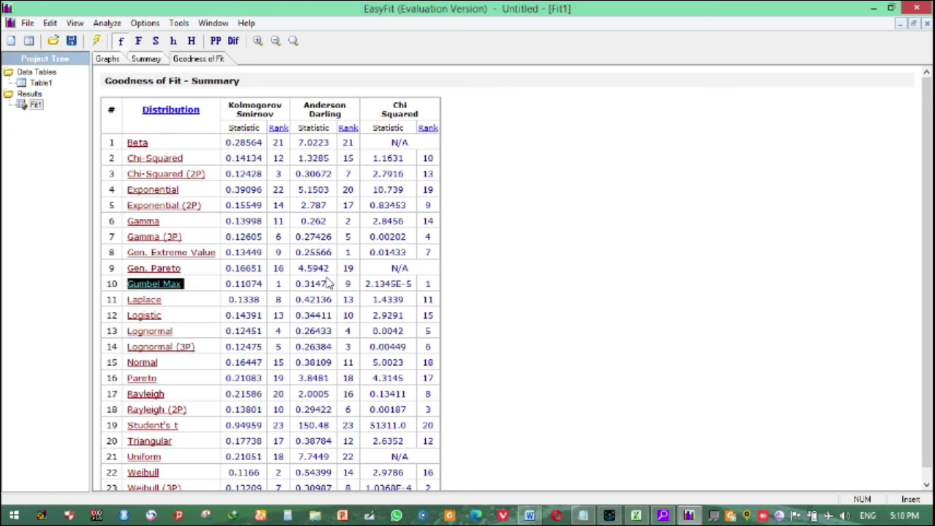
click(200, 298)
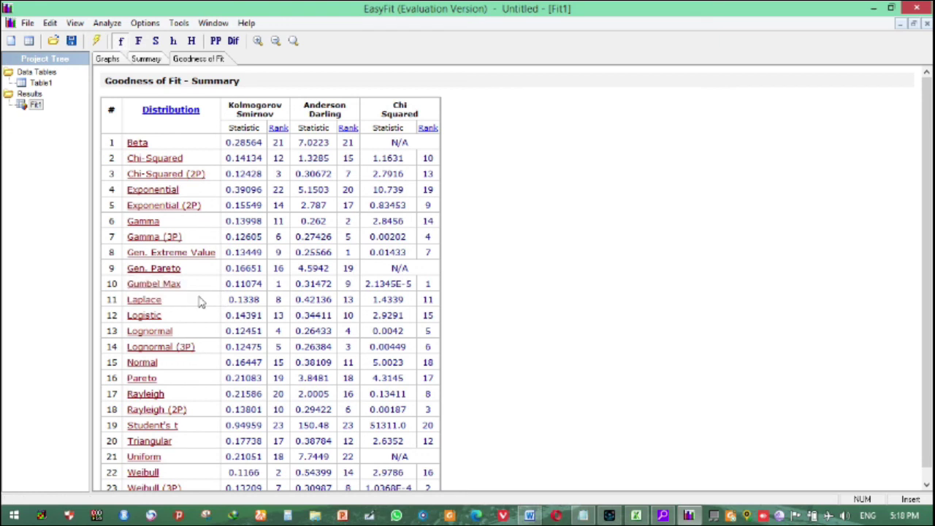
Examine the goodness-of-fit details of Gumbel Max for the Kolmogorov-Smirnov, Anderson-Darling and Chi-Squared tests
scroll(219, 328, down, 4)
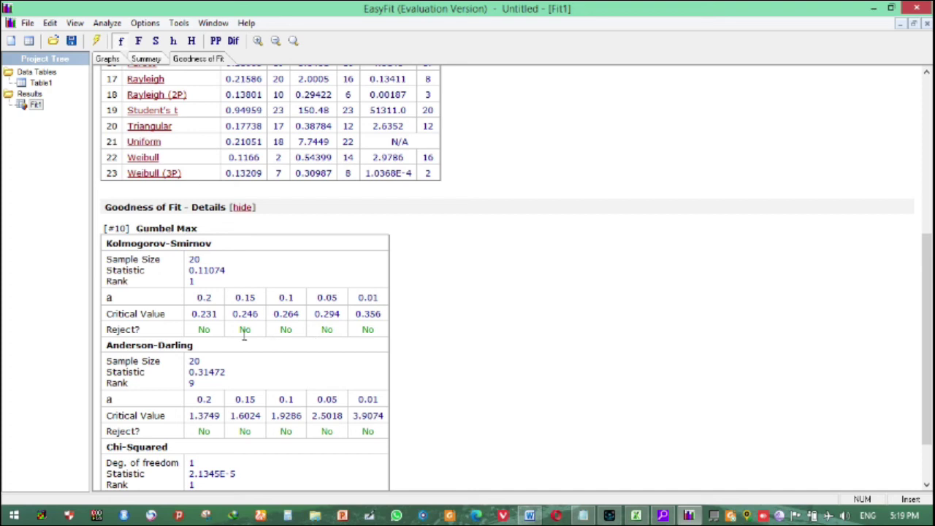
scroll(291, 347, down, 1)
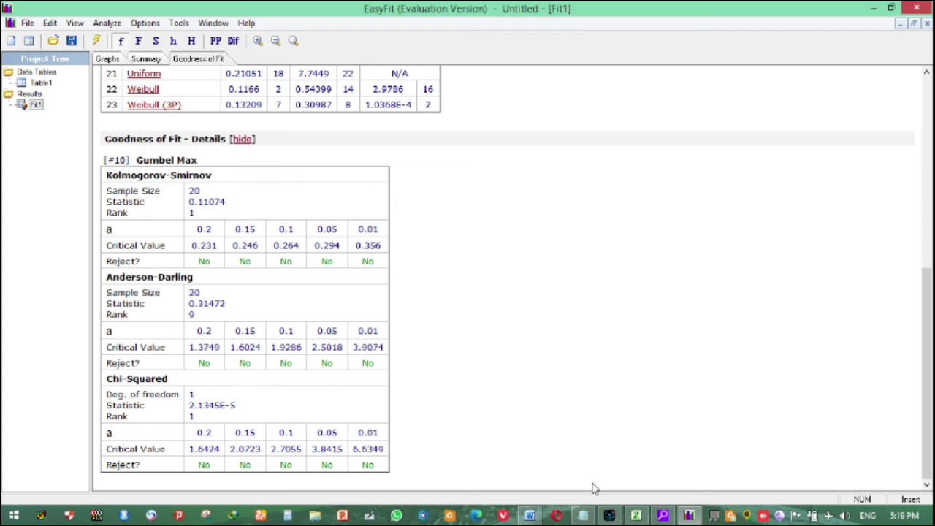
Switch to the Data for Easy Fit workbook in Excel and select empty cell E10 beside the Daily Max data
click(639, 516)
click(358, 297)
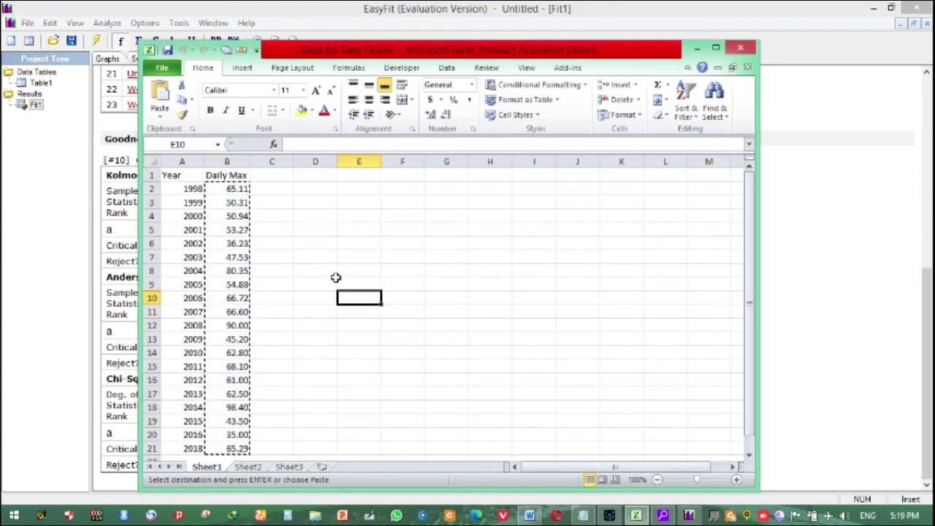